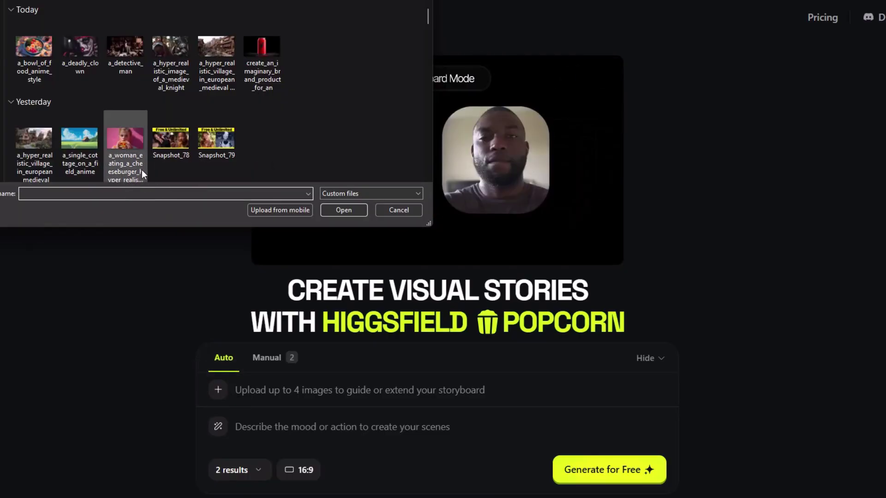
# Upload a_woman_eating_a_cheeseburger_hyper_realistic and the red drink can image, create_an_imaginary_brand_product_for_an, as reference images
pyautogui.click(119, 165)
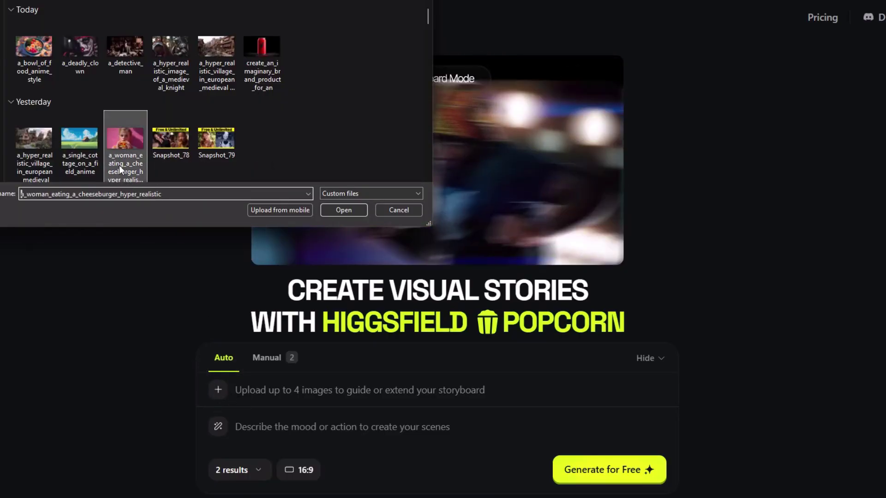
pyautogui.click(347, 207)
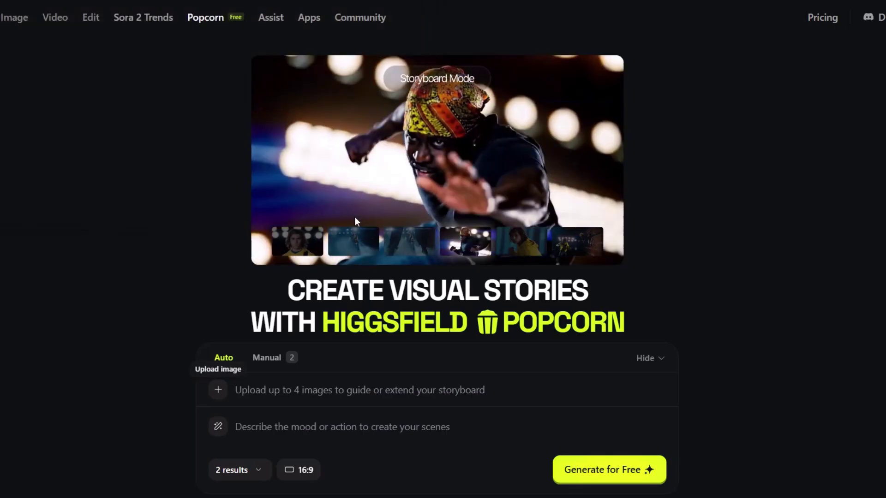
pyautogui.click(259, 386)
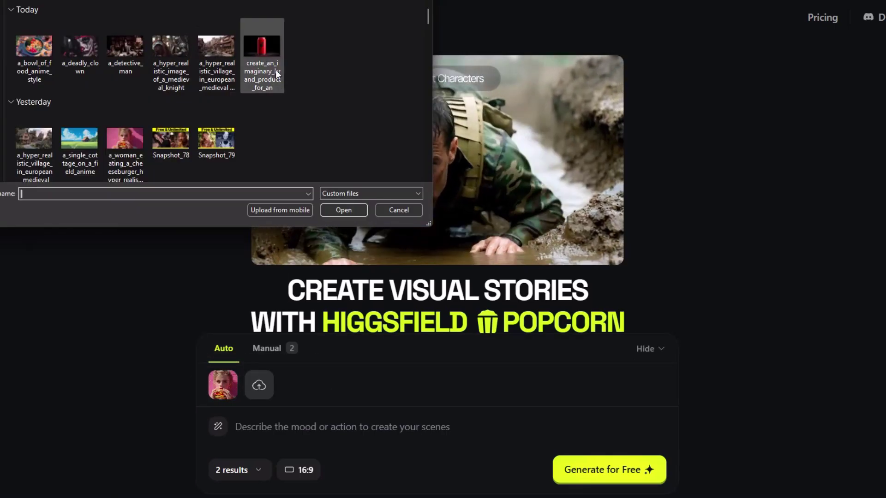
pyautogui.click(275, 70)
pyautogui.click(353, 208)
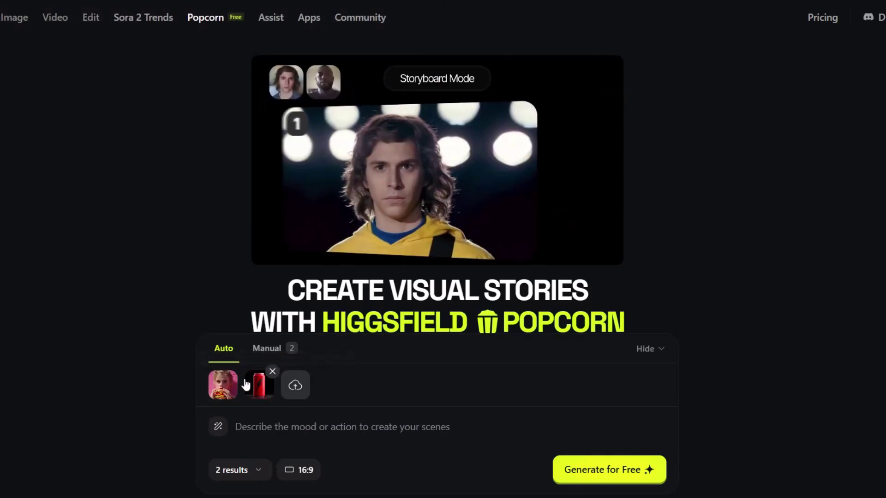
pyautogui.moveTo(262, 390)
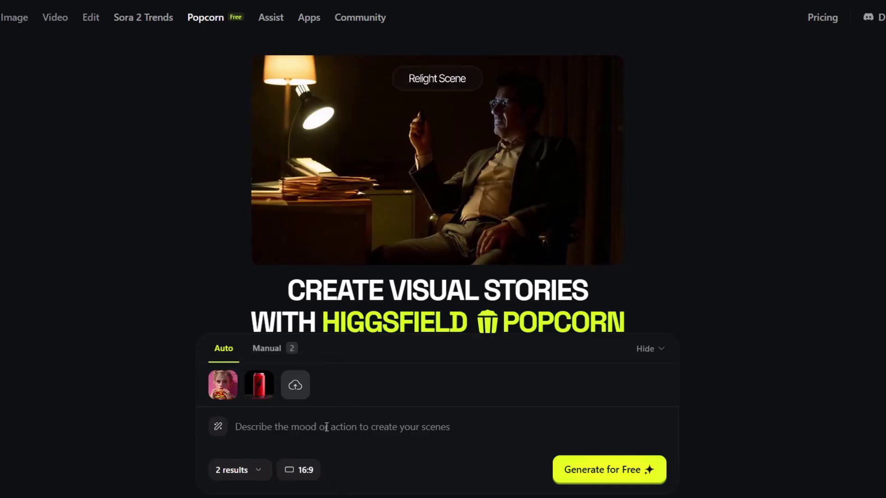
# Generate four results from the prompt "Create a professional photoshoot of the energy drink product with the AI character. Make it cinematic and high-quality."
pyautogui.click(274, 453)
pyautogui.write('Create a professional photoshoot of the energy drink product with the AI character. Make it cinematic and high-quality.')
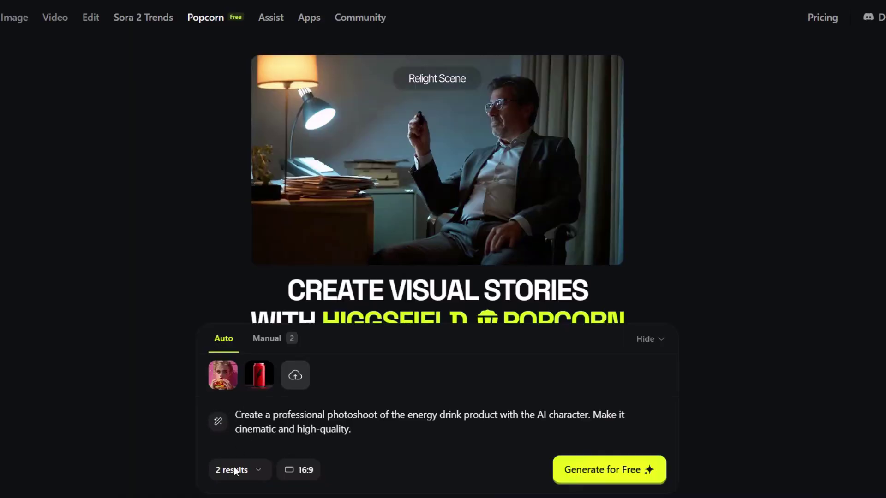
pyautogui.click(234, 467)
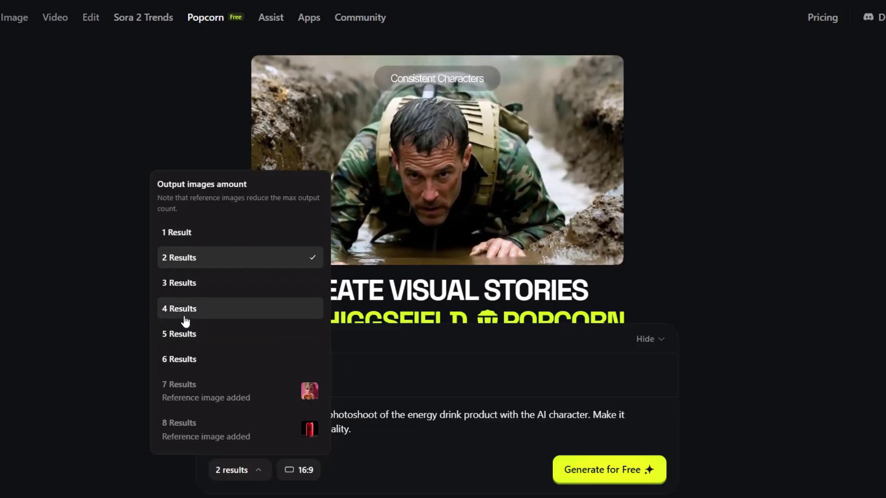
pyautogui.click(182, 310)
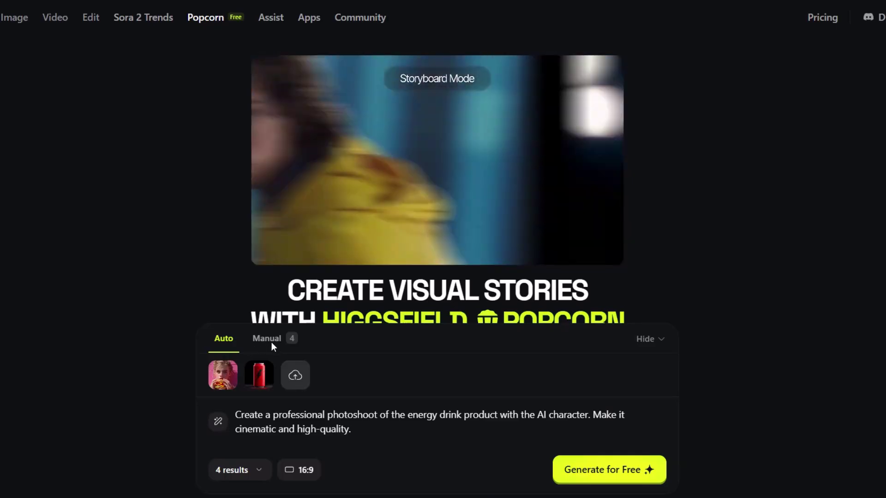
pyautogui.click(270, 338)
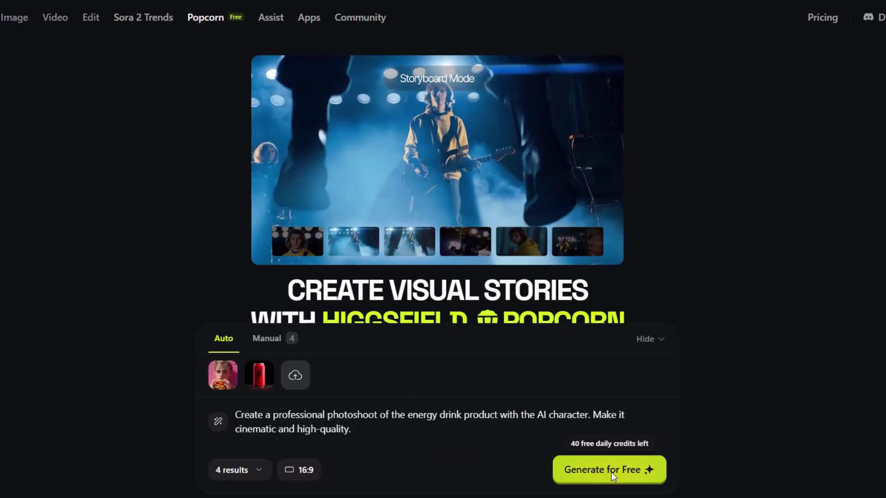
pyautogui.click(611, 470)
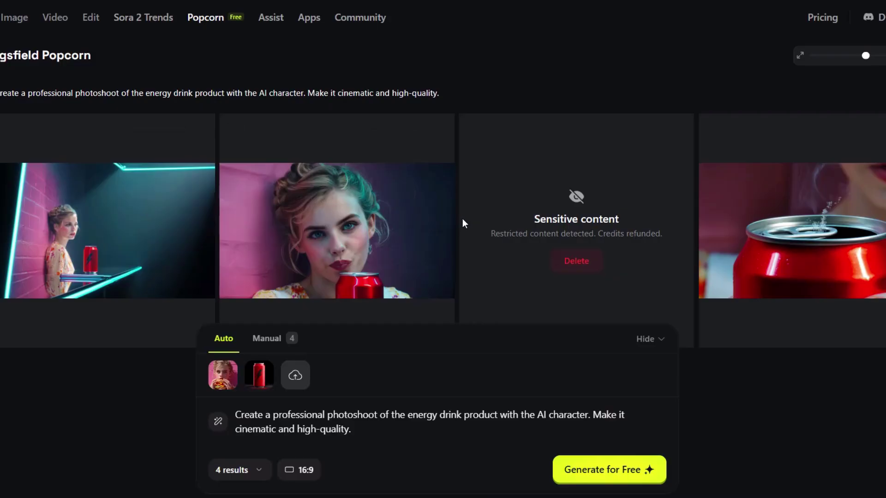
# Examine the generated energy drink photoshoot images, viewing them at full size
pyautogui.tripleClick(360, 428)
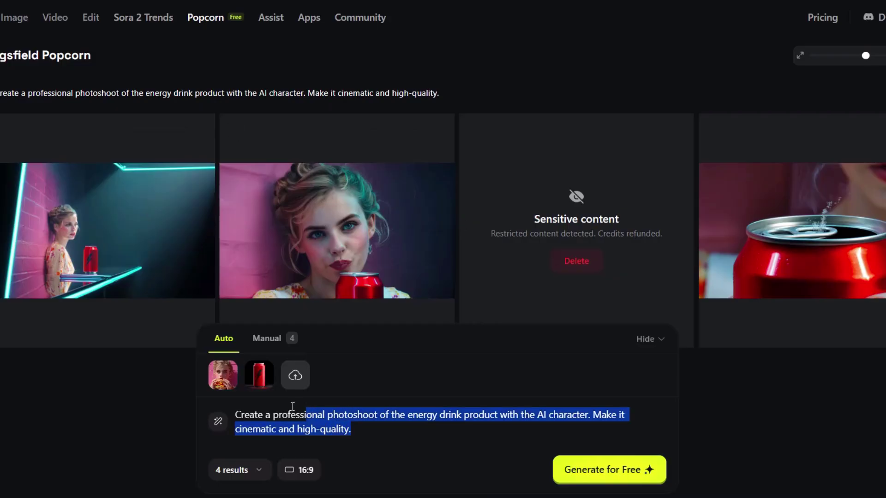
pyautogui.scroll(-3, 392, 233)
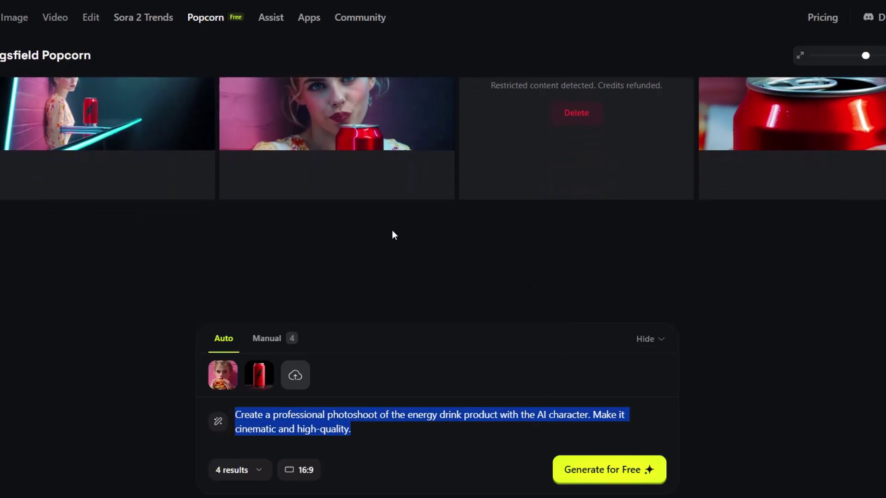
pyautogui.scroll(3, 457, 226)
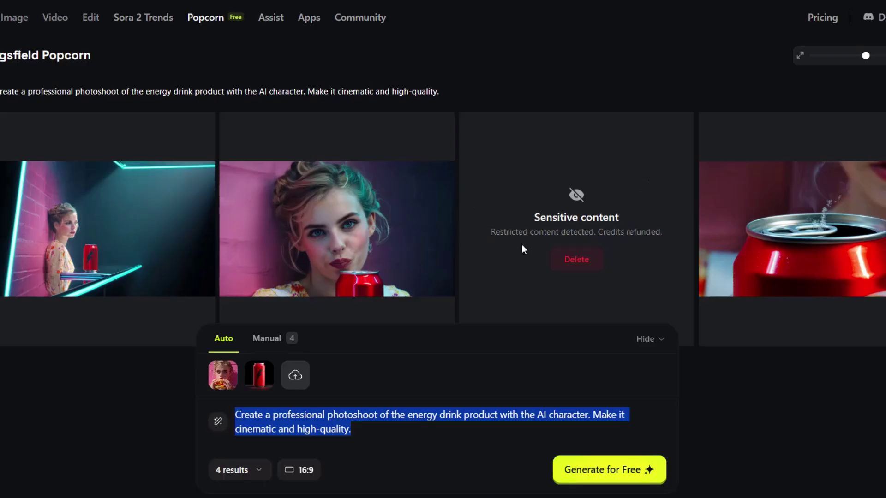
pyautogui.click(259, 203)
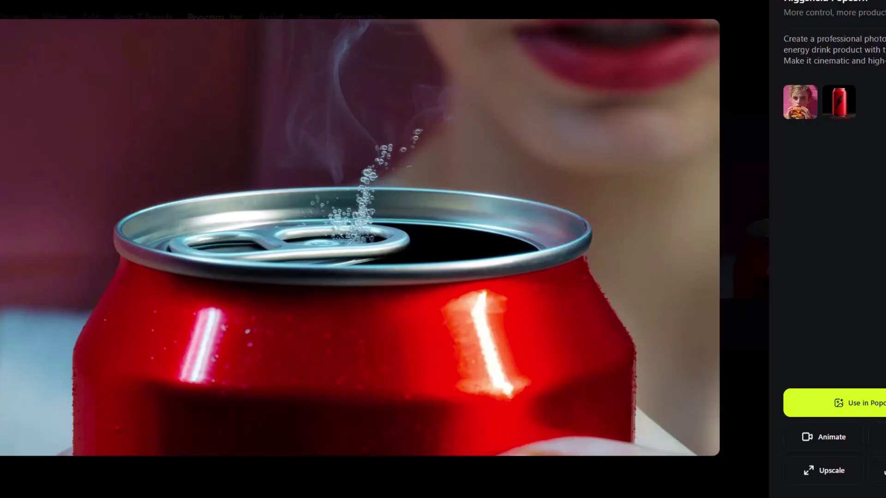
pyautogui.press('Escape')
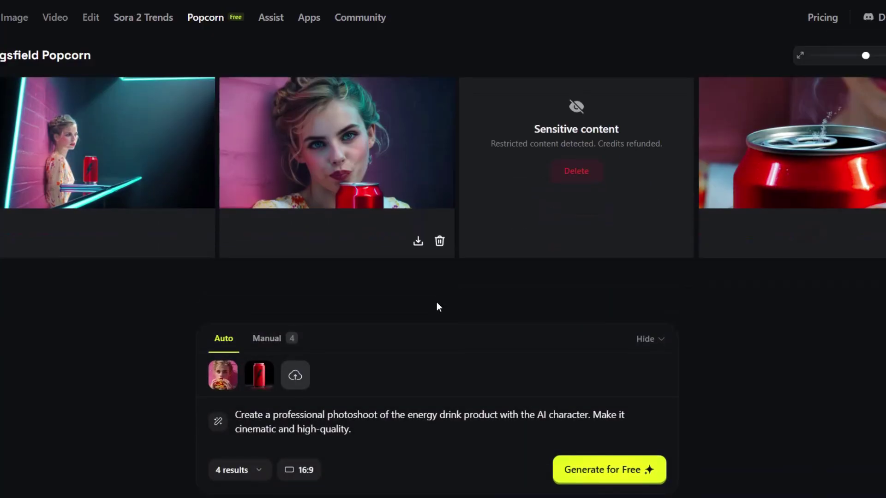
pyautogui.scroll(-2, 439, 307)
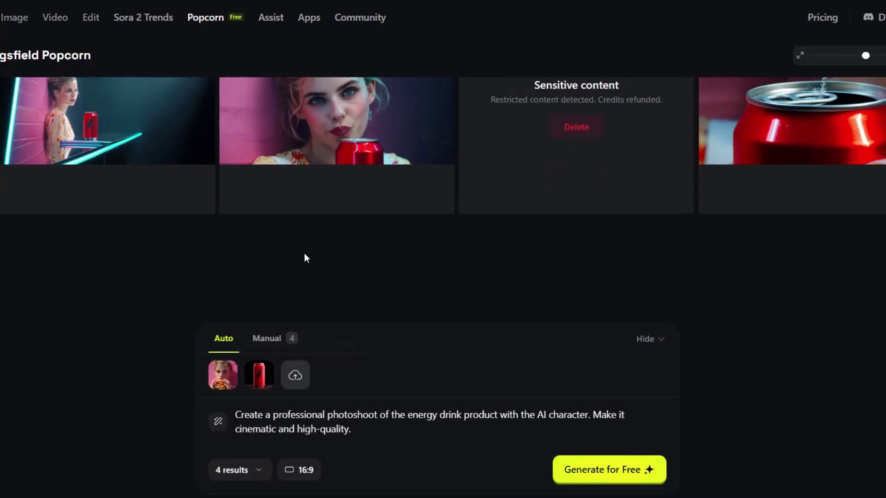
pyautogui.scroll(3, 305, 257)
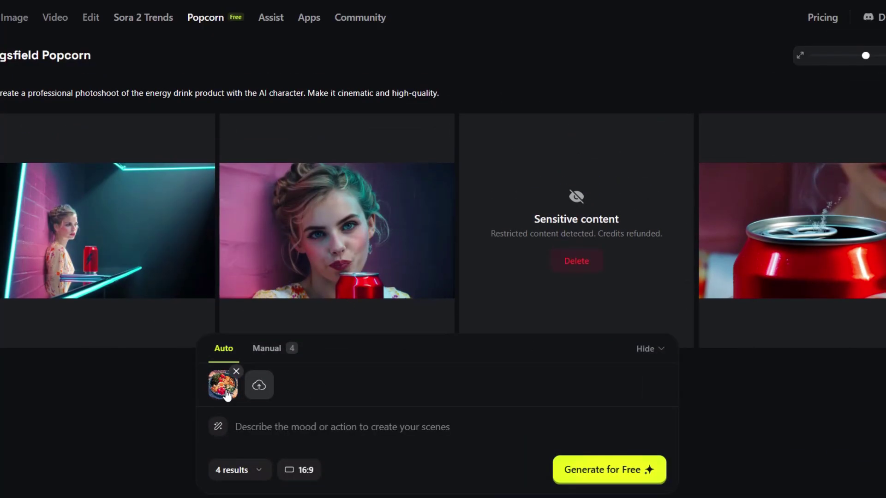
# View the anime food bowl reference image and compare it at full size with the overhead bowl shot generated from it
pyautogui.click(225, 388)
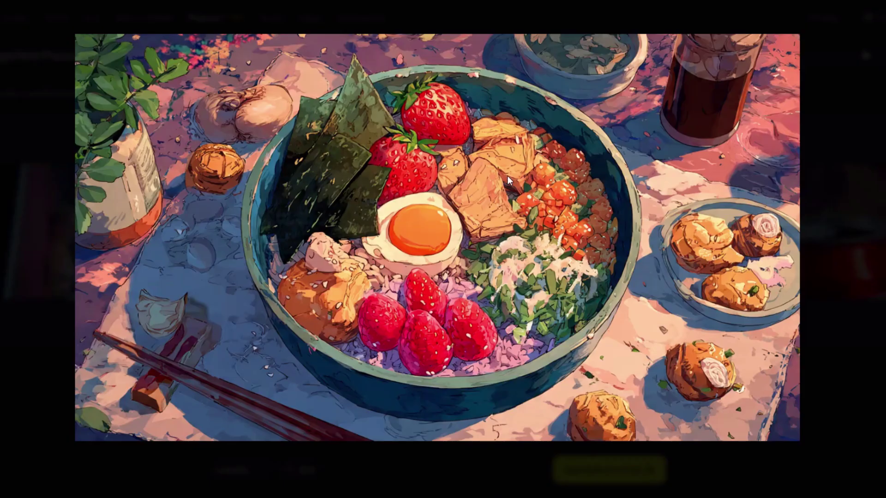
pyautogui.doubleClick(318, 271)
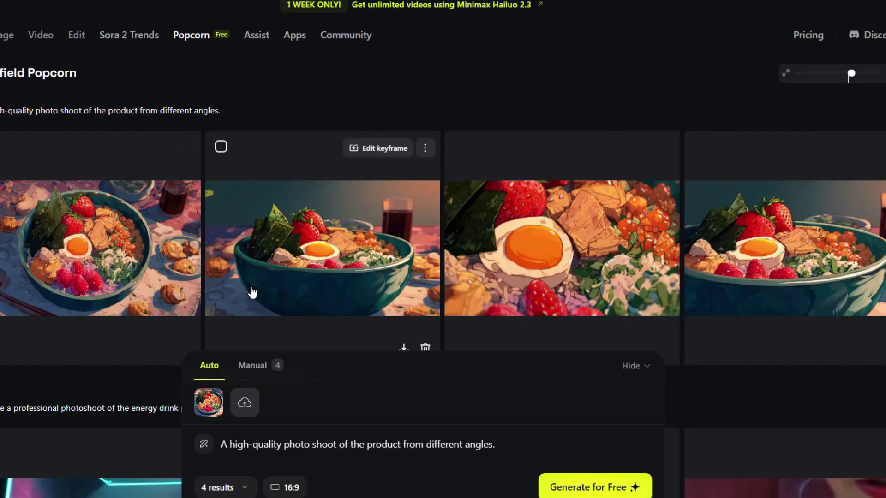
pyautogui.click(209, 403)
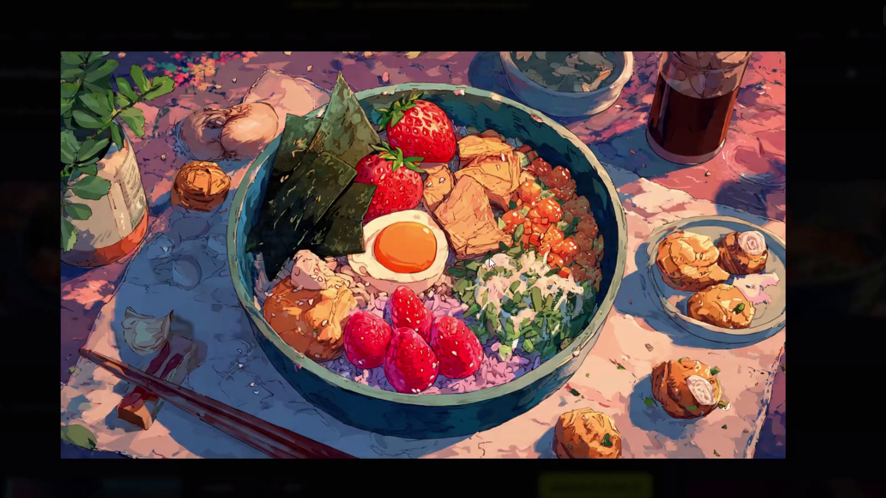
pyautogui.press('Escape')
pyautogui.click(287, 223)
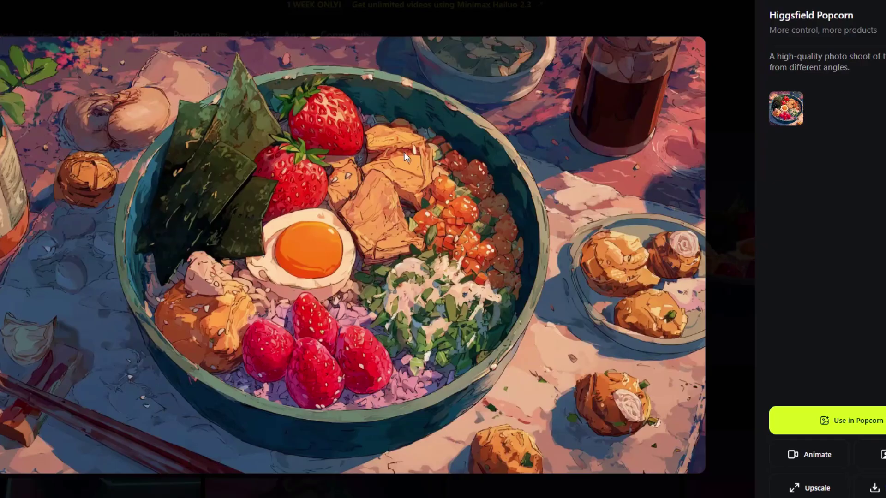
pyautogui.press('Escape')
# Open the egg close-up of the food bowl for editing and paint a mask over the egg
pyautogui.click(343, 214)
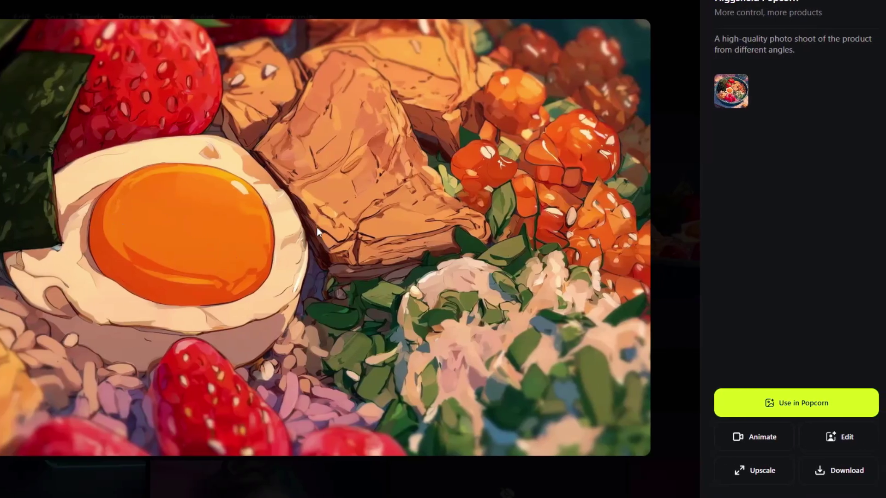
pyautogui.click(835, 437)
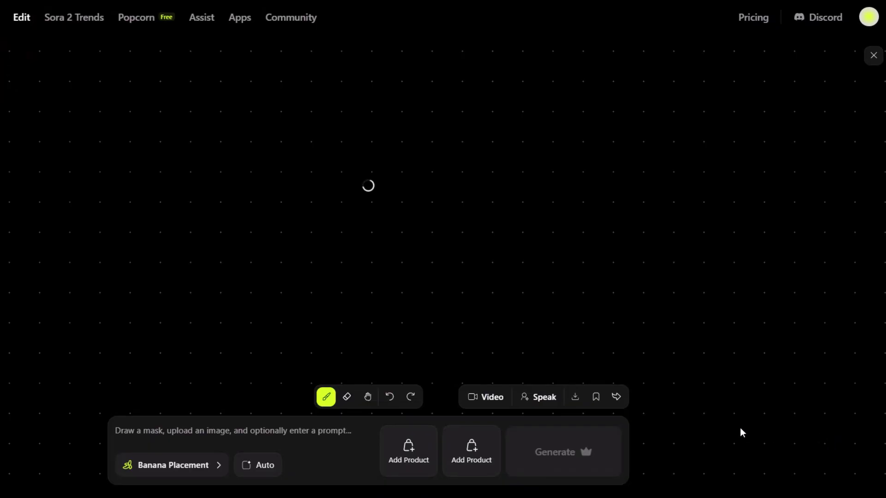
pyautogui.click(367, 235)
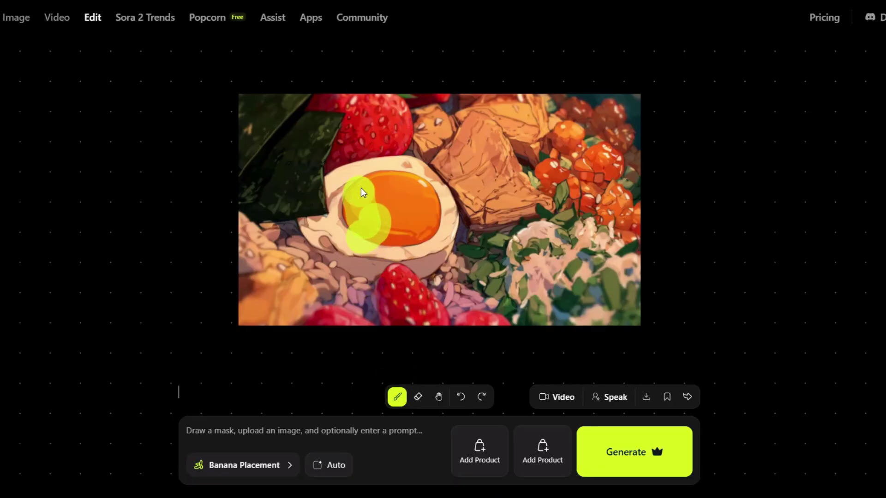
pyautogui.moveTo(361, 188)
pyautogui.mouseDown()
pyautogui.moveTo(418, 180)
pyautogui.moveTo(437, 222)
pyautogui.moveTo(426, 240)
pyautogui.moveTo(404, 246)
pyautogui.moveTo(384, 238)
pyautogui.moveTo(391, 220)
pyautogui.mouseUp()
# Switch the editing model to Nano Banana Edit and generate with the prompt "Change the color of the egg to green."
pyautogui.click(245, 465)
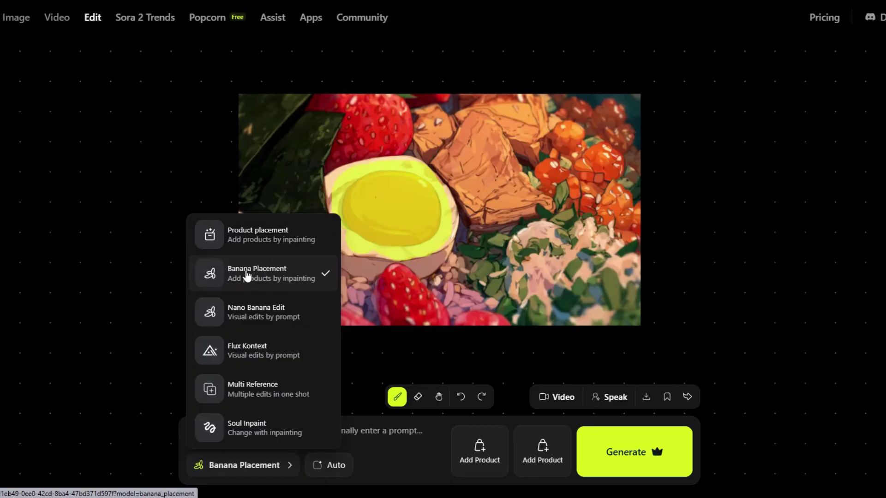
pyautogui.click(258, 312)
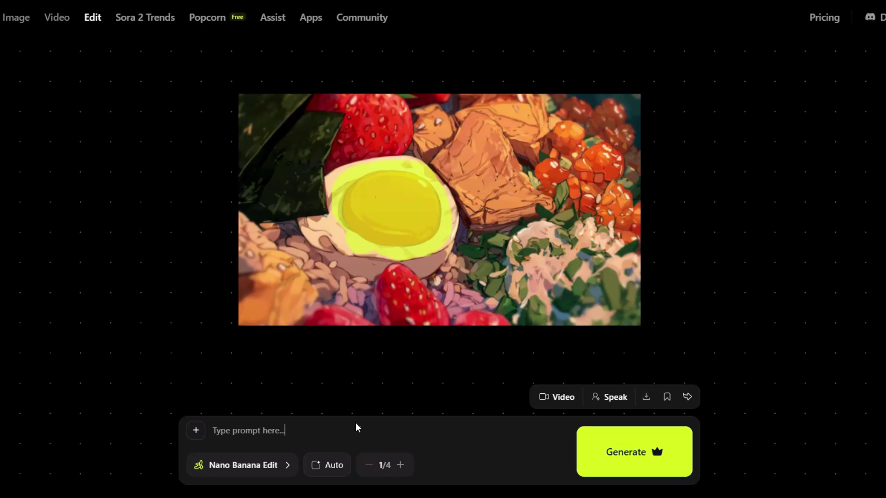
pyautogui.write('Change the color of the egg  to green.')
pyautogui.moveTo(334, 438)
pyautogui.click(338, 393)
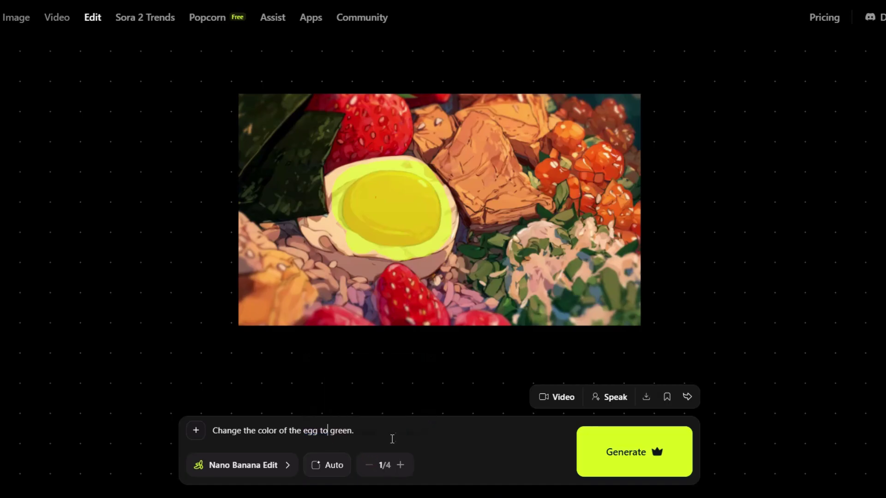
pyautogui.click(648, 452)
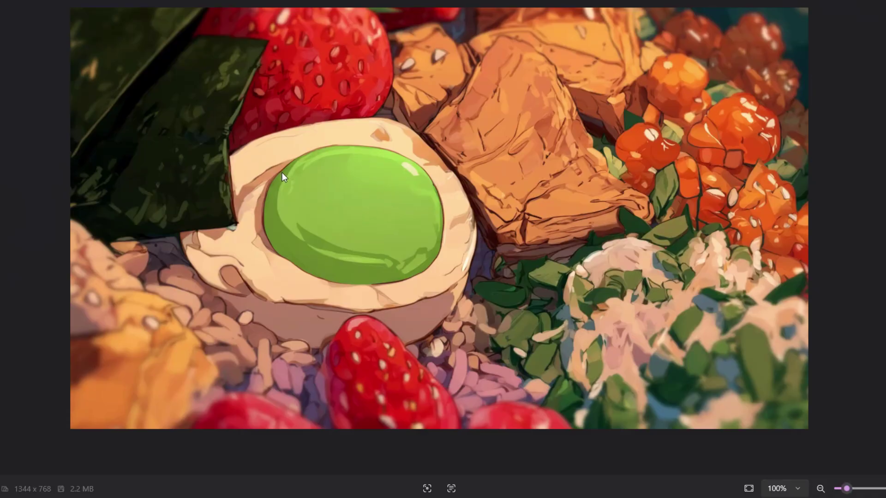
# Inspect the edited egg close-up at several zoom levels to check the recolored area
pyautogui.scroll(5, 364, 190)
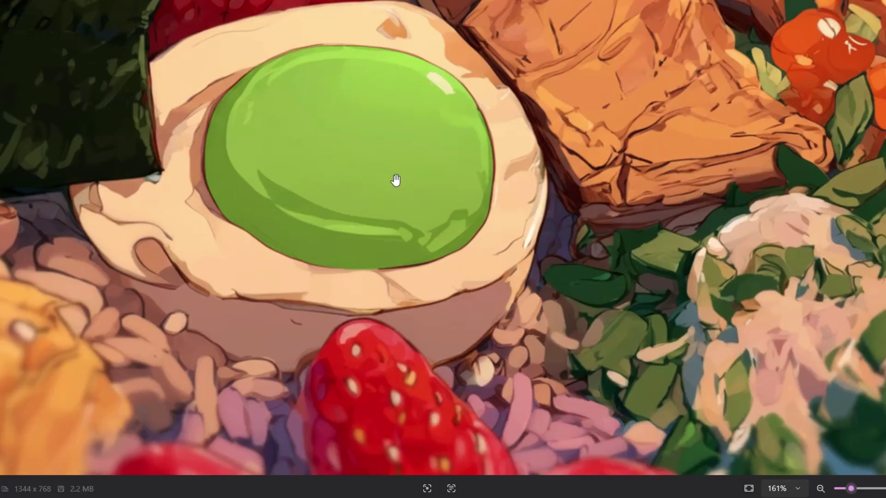
pyautogui.scroll(-3, 332, 157)
pyautogui.scroll(1, 373, 198)
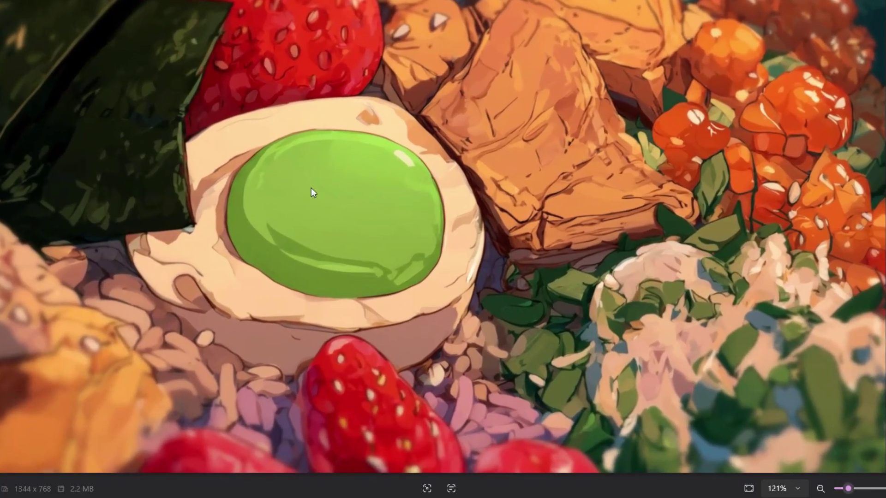
pyautogui.scroll(-1, 301, 247)
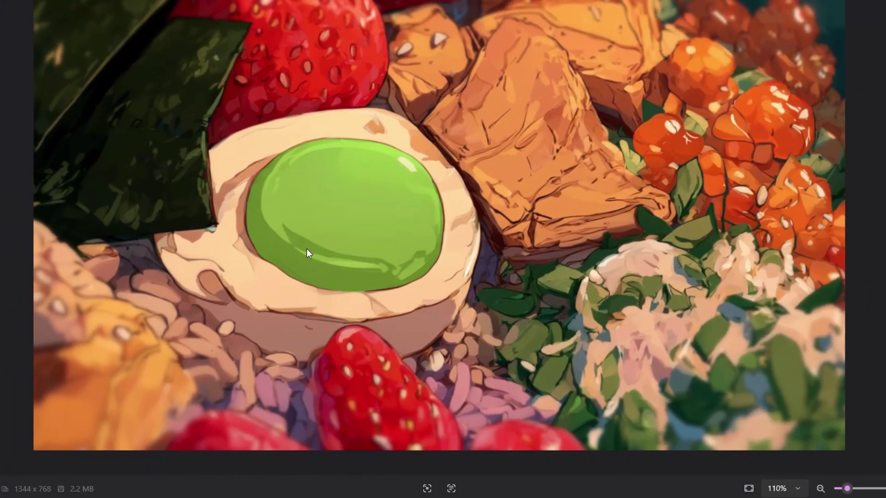
pyautogui.scroll(2, 450, 93)
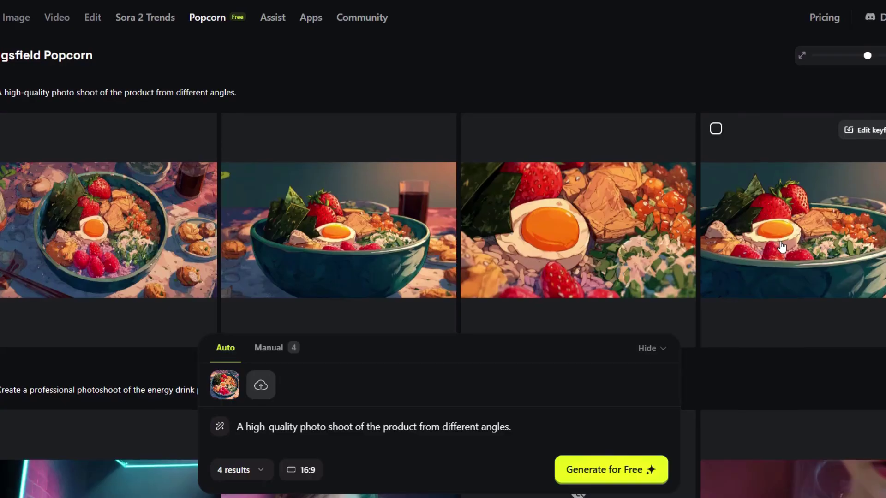
# In Popcorn, upload a_detective_man and a_deadly_clown as reference images for a new storyboard
pyautogui.scroll(-10, 780, 245)
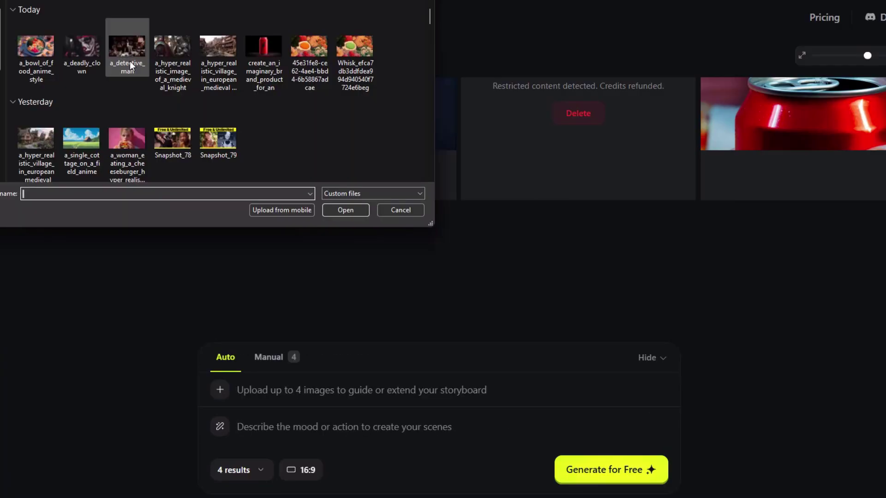
pyautogui.click(127, 48)
pyautogui.click(345, 210)
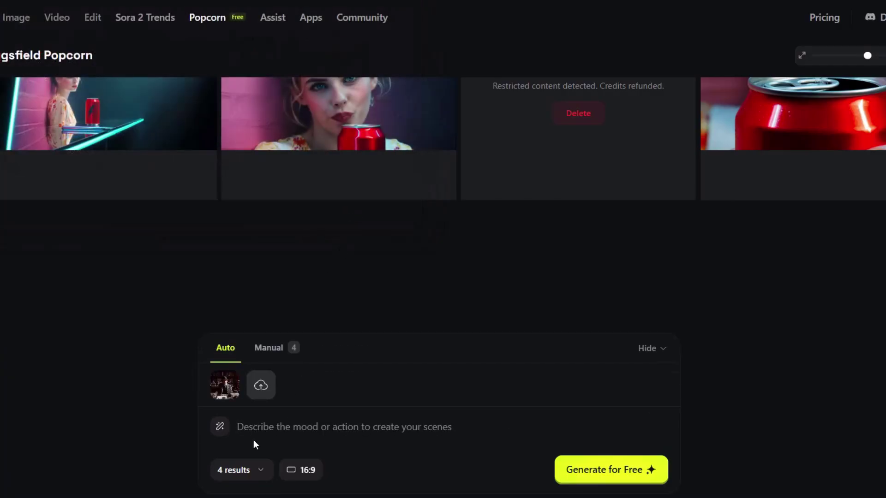
pyautogui.click(261, 385)
pyautogui.click(82, 46)
pyautogui.click(330, 211)
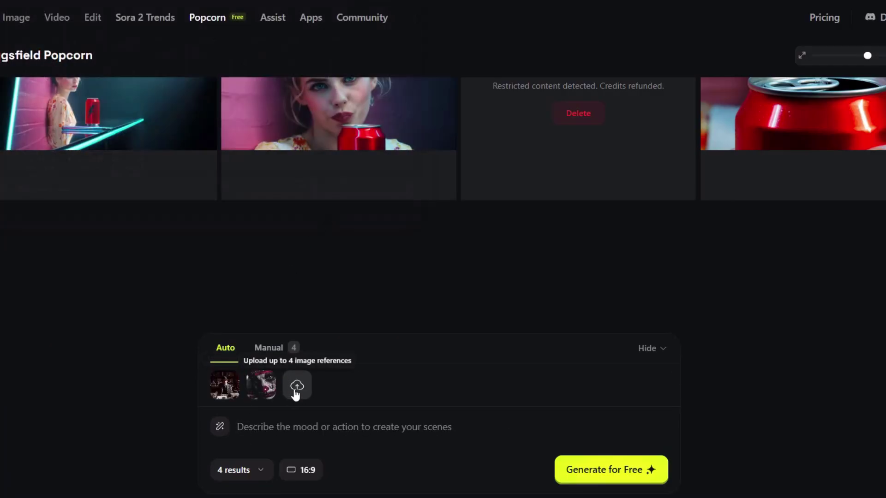
# Switch the storyboard to manual scene-by-scene prompts and set the number of results to 6
pyautogui.click(269, 348)
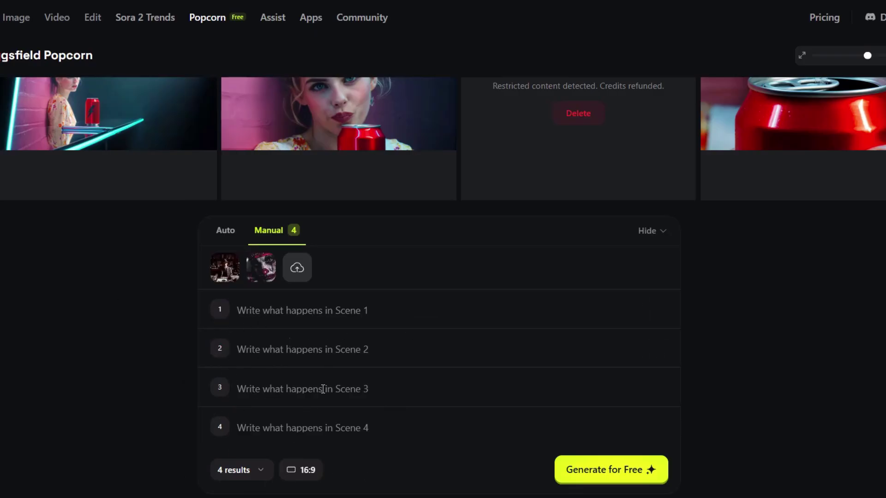
pyautogui.click(247, 470)
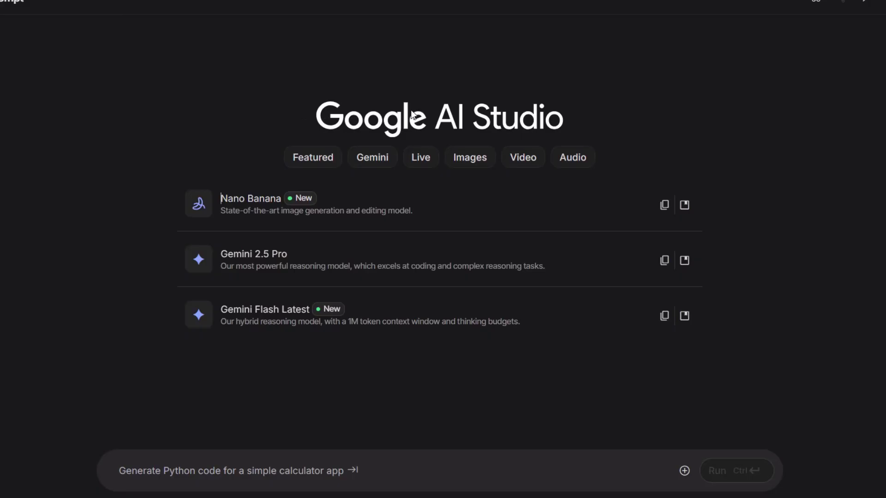
# Switch to Google AI Studio and generate a story about a detective and a deadly clown's return
pyautogui.click(353, 274)
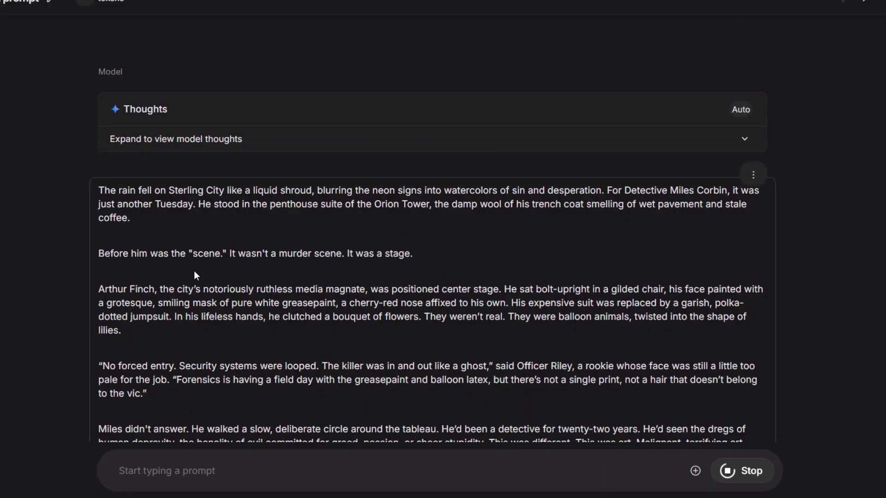
pyautogui.moveTo(130, 289); pyautogui.dragTo(229, 302)
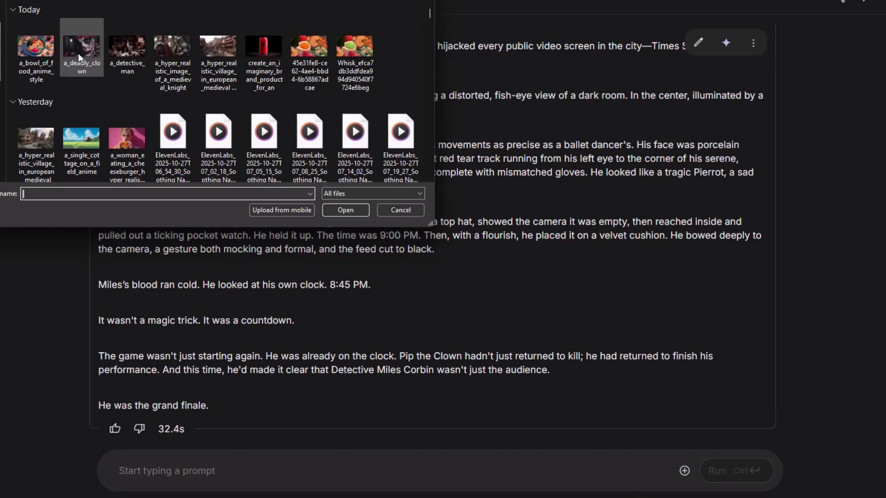
# Attach the a_deadly_clown and a_detective_man images to the next message in the story chat
pyautogui.click(81, 53)
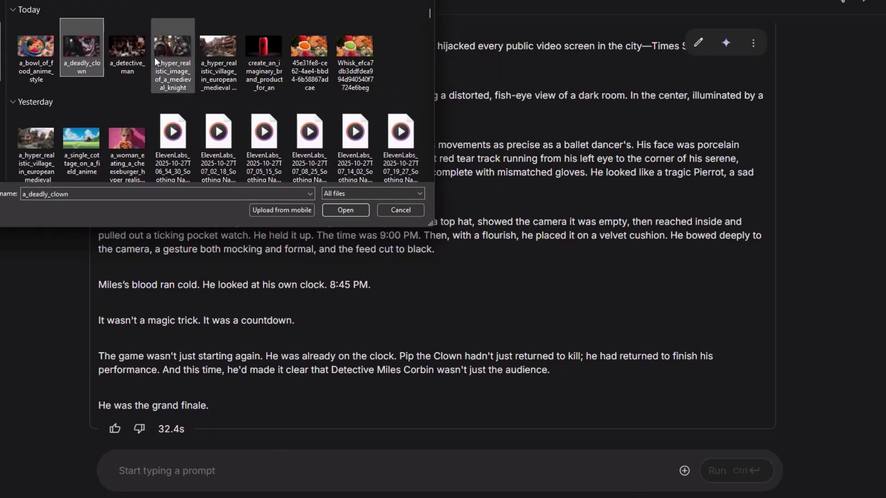
pyautogui.keyDown('ctrl'); pyautogui.click(140, 59); pyautogui.keyUp('ctrl')
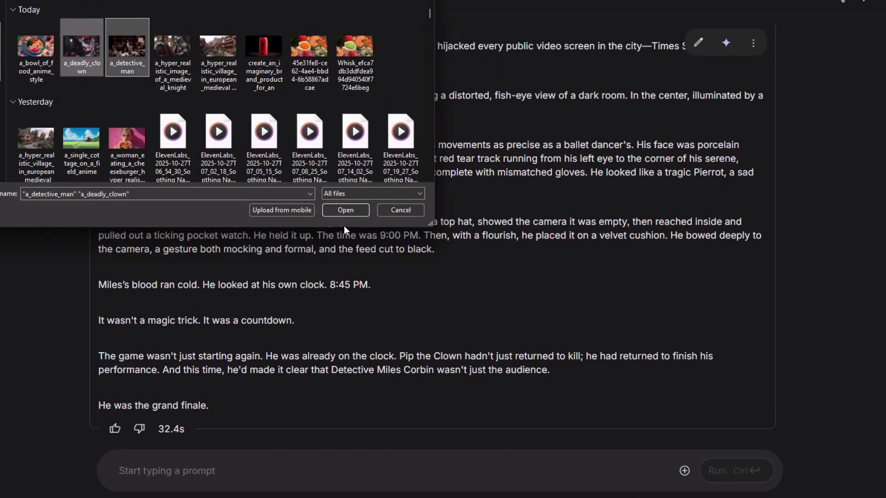
pyautogui.click(350, 212)
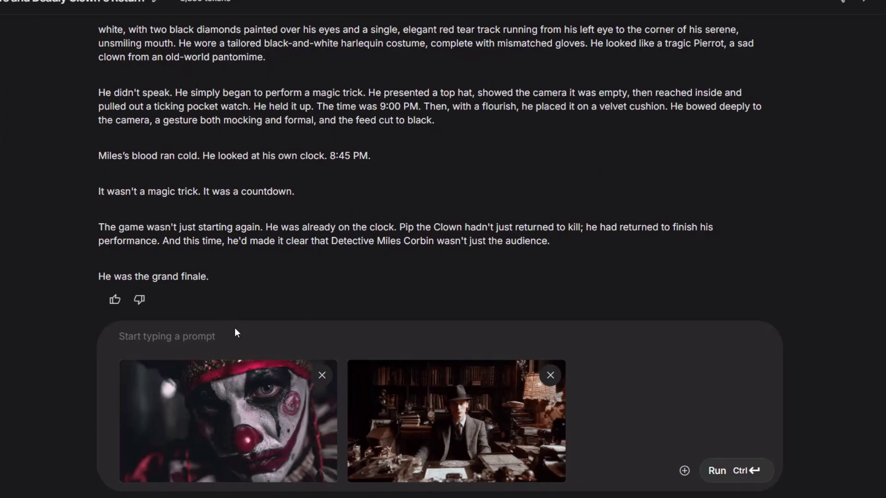
# Ask for six very detailed image-generation prompts for the first six scenes of the story and run the request
pyautogui.write('I want you to create six detailed prompts for the first six scenes of our story and make the prompts for image generation of this story pretty, very detailed.')
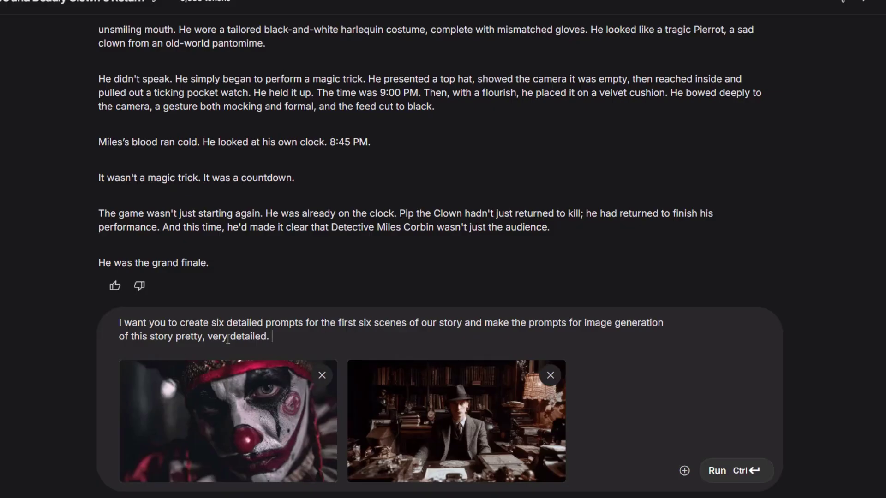
pyautogui.moveTo(307, 336); pyautogui.dragTo(106, 300)
pyautogui.click(274, 337)
pyautogui.moveTo(209, 323); pyautogui.dragTo(226, 323)
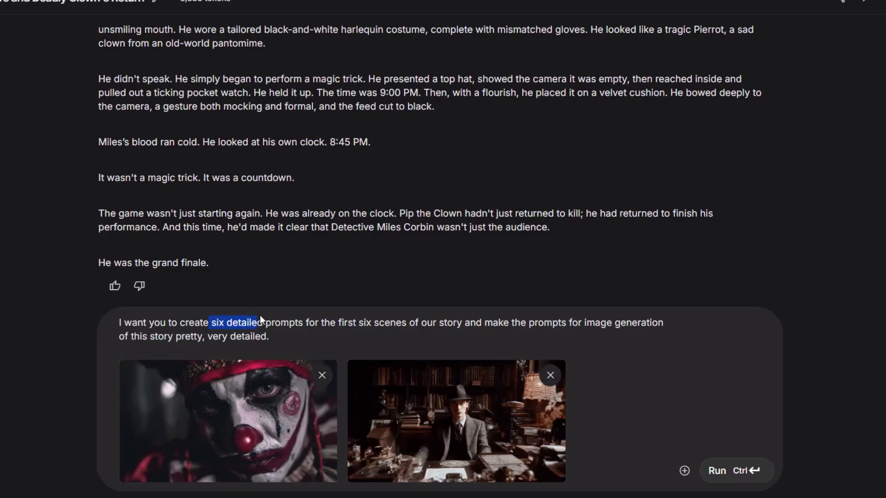
pyautogui.moveTo(281, 318); pyautogui.dragTo(308, 323)
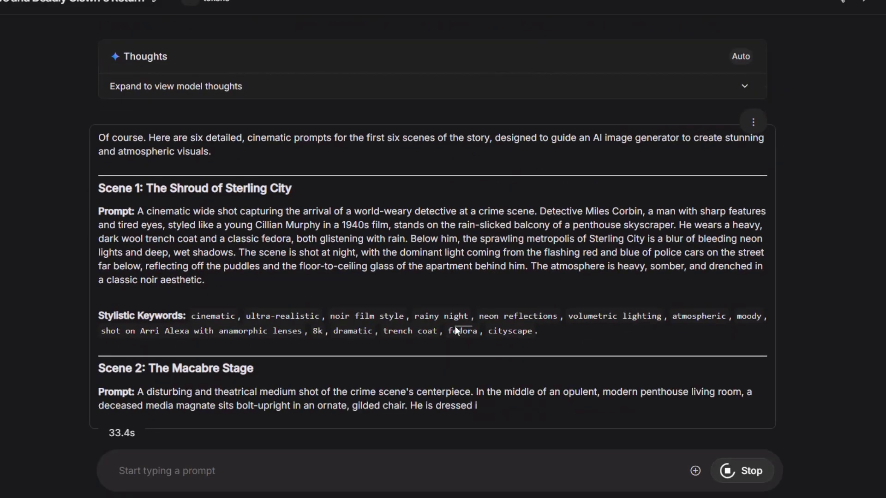
# Read through the generated scene prompts and their stylistic keywords
pyautogui.scroll(1, 323, 283)
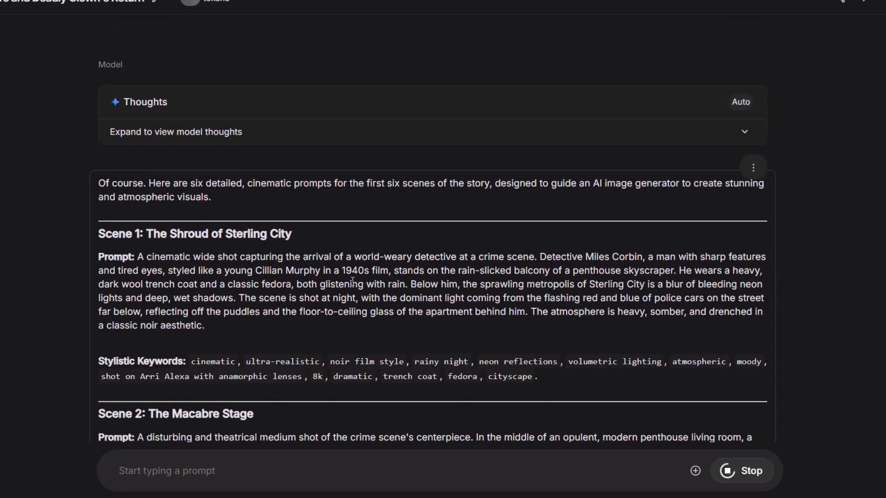
pyautogui.scroll(-2, 393, 283)
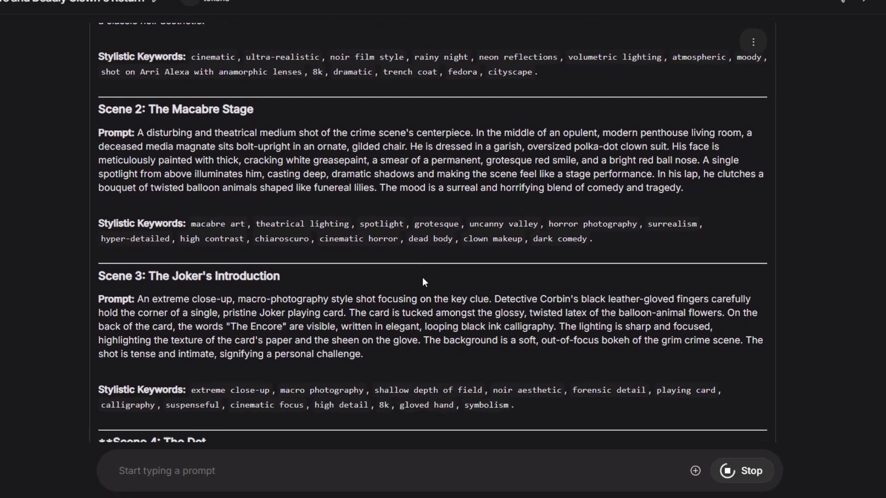
pyautogui.scroll(8, 243, 212)
pyautogui.scroll(5, 158, 231)
pyautogui.scroll(-15, 309, 259)
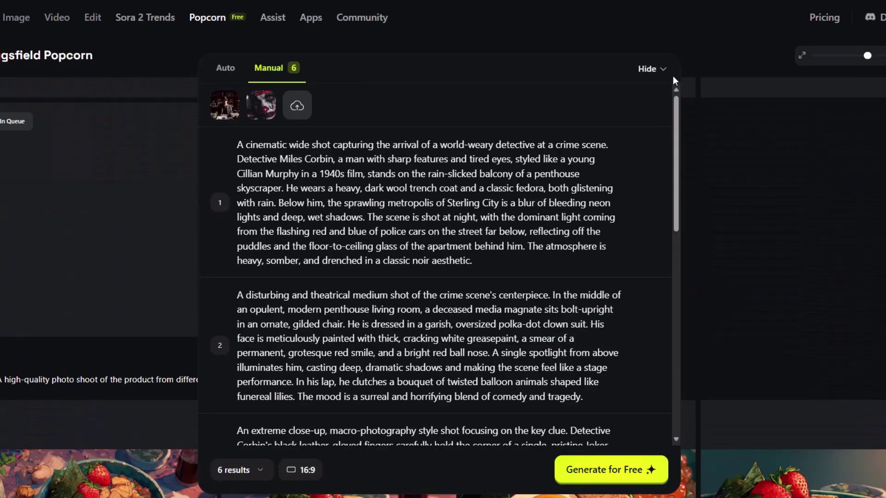
# In Higgsfield Popcorn, collapse the scene prompt panel and browse the generated storyboard images
pyautogui.click(659, 71)
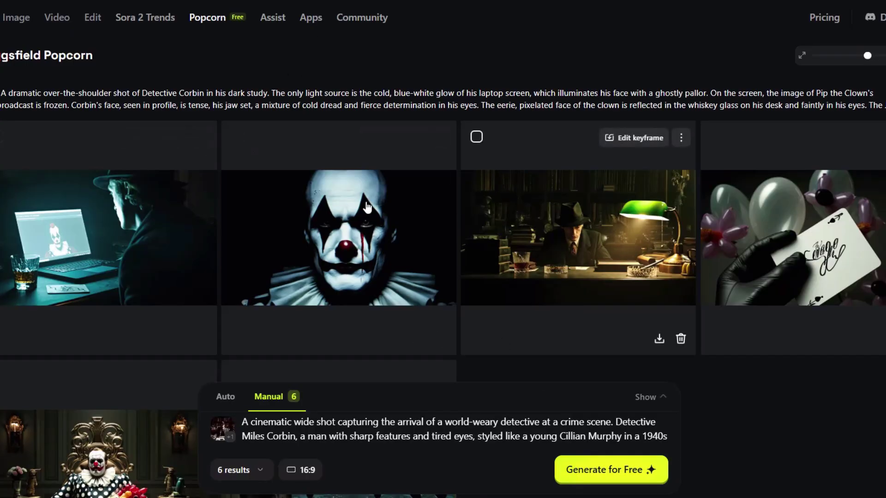
pyautogui.scroll(-5, 538, 214)
pyautogui.scroll(5, 109, 155)
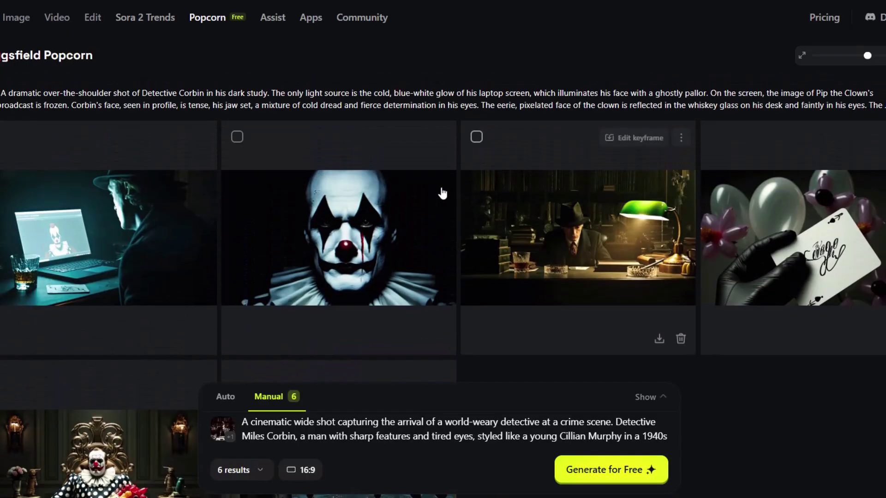
# View the over-the-shoulder laptop scene at full size and read its complete prompt
pyautogui.click(442, 193)
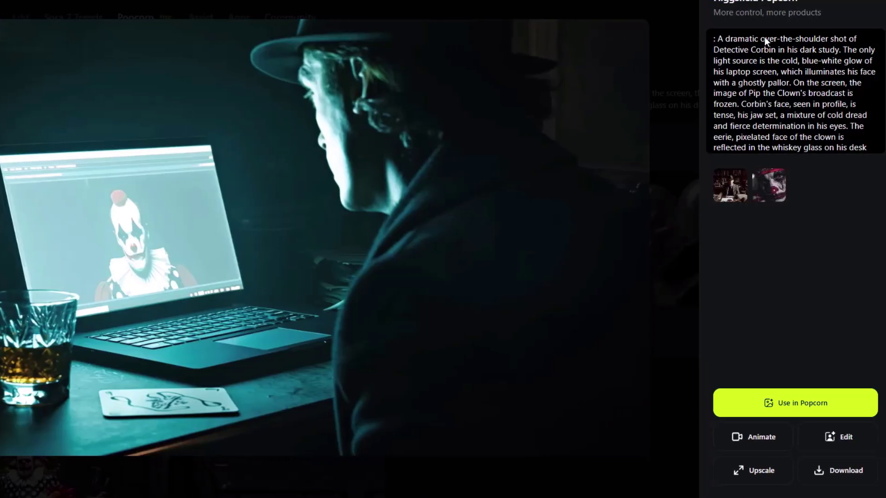
pyautogui.scroll(-2, 759, 53)
pyautogui.scroll(2, 734, 44)
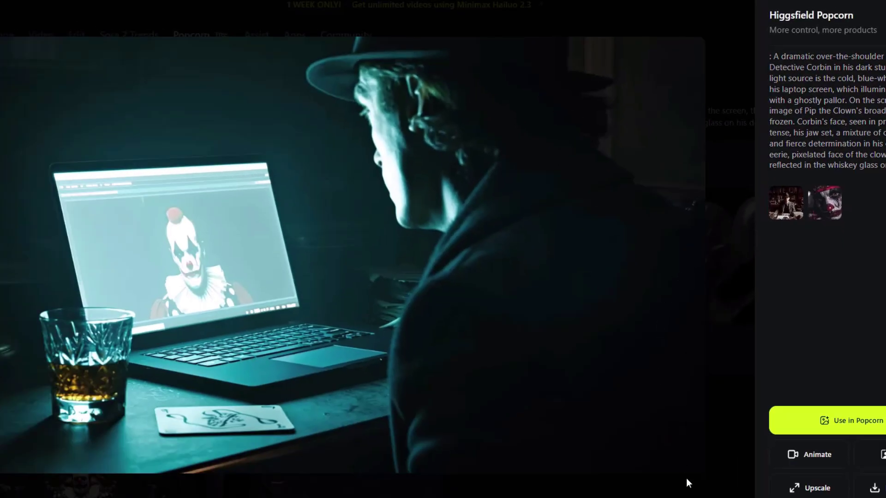
pyautogui.scroll(-2, 821, 233)
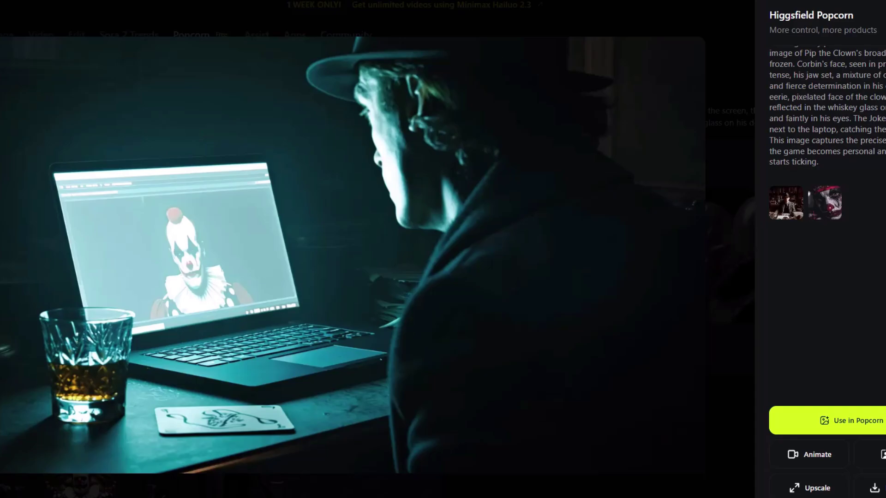
pyautogui.press('Escape')
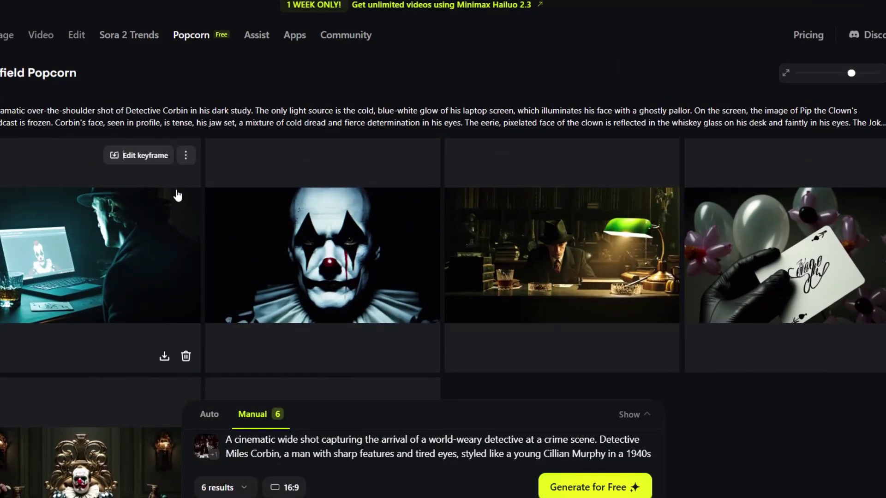
# View the clown close-up and the detective's study portrait at full size, checking the remaining storyboard images as well
pyautogui.click(336, 189)
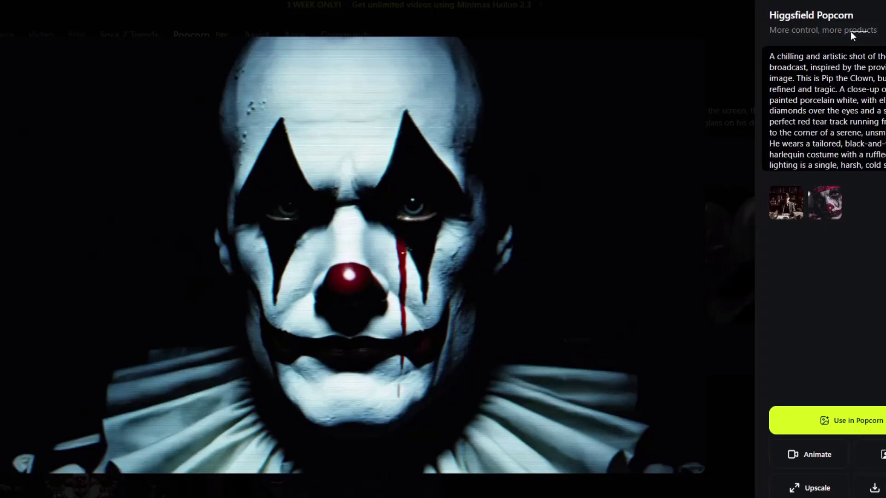
pyautogui.press('Escape')
pyautogui.click(615, 206)
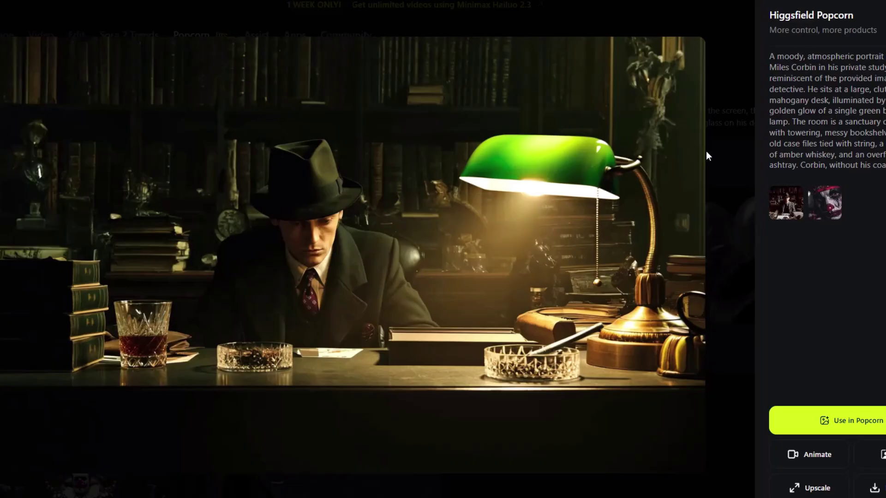
pyautogui.press('Escape')
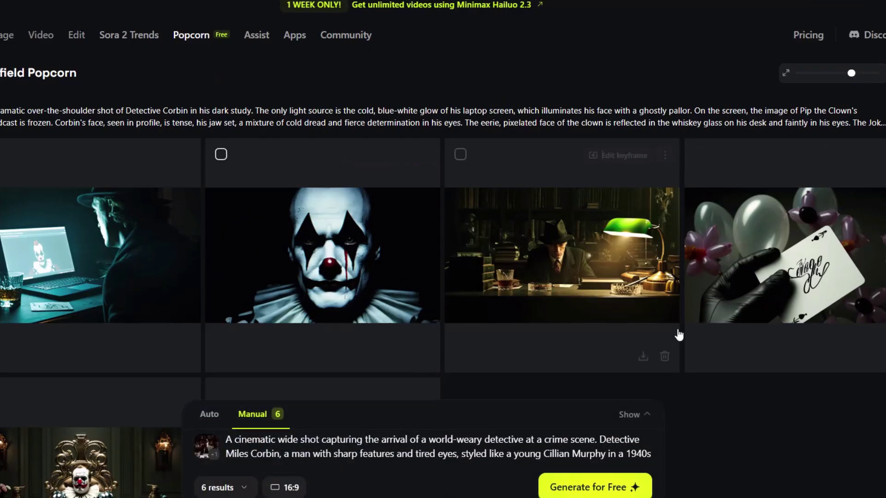
pyautogui.scroll(-2, 538, 226)
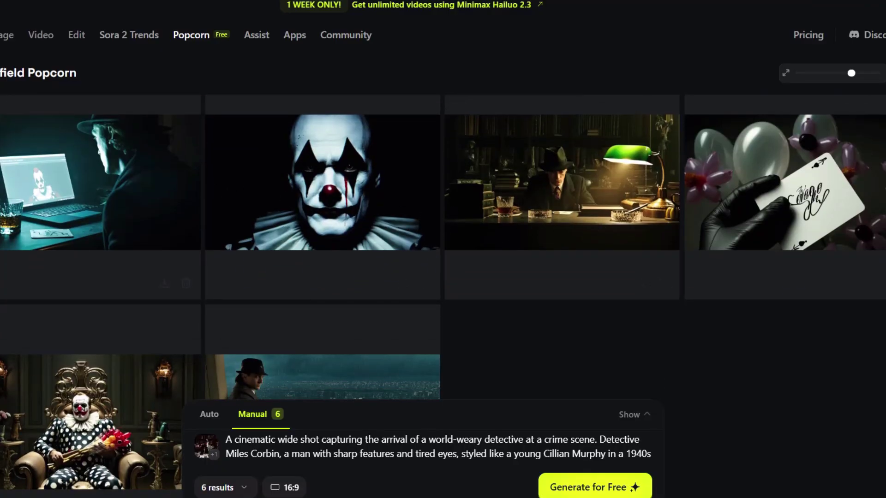
# Send the over-the-shoulder laptop scene to video animation and review the available video models
pyautogui.click(152, 187)
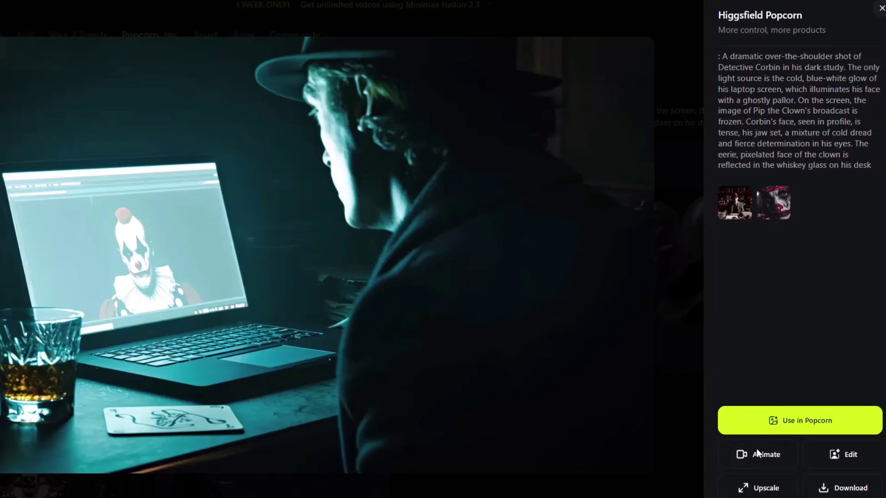
pyautogui.click(780, 454)
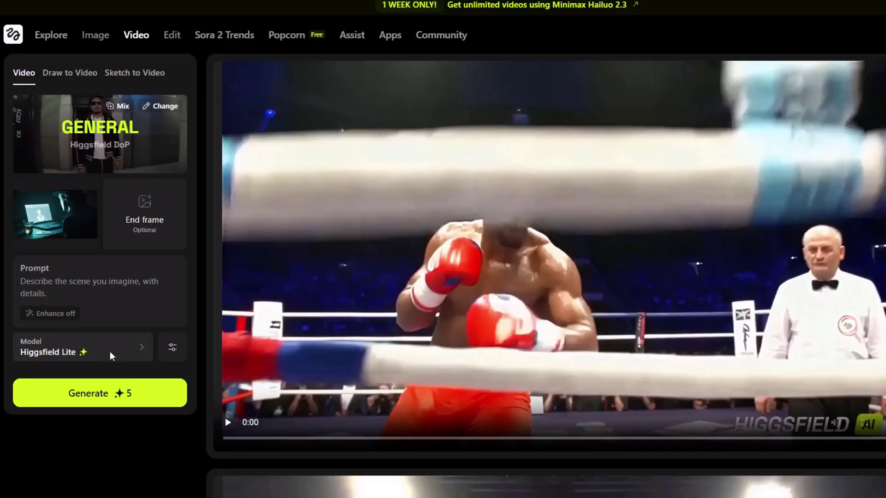
pyautogui.click(111, 351)
pyautogui.moveTo(218, 243)
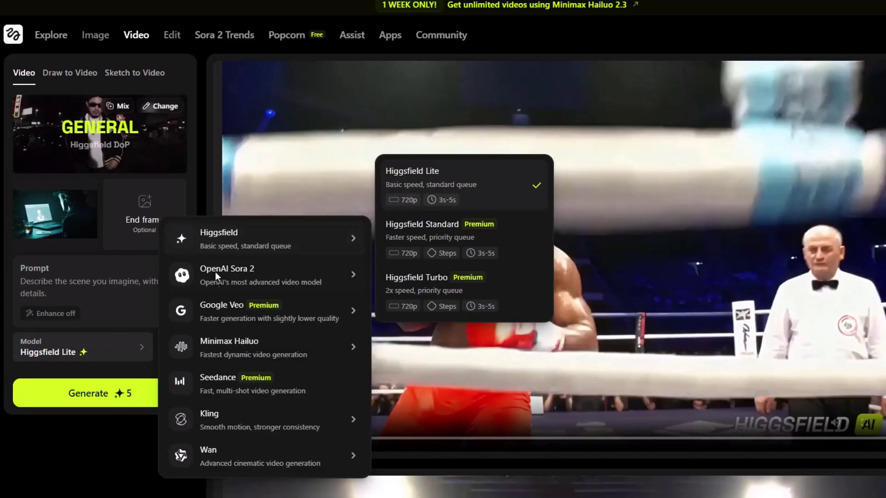
pyautogui.moveTo(172, 35)
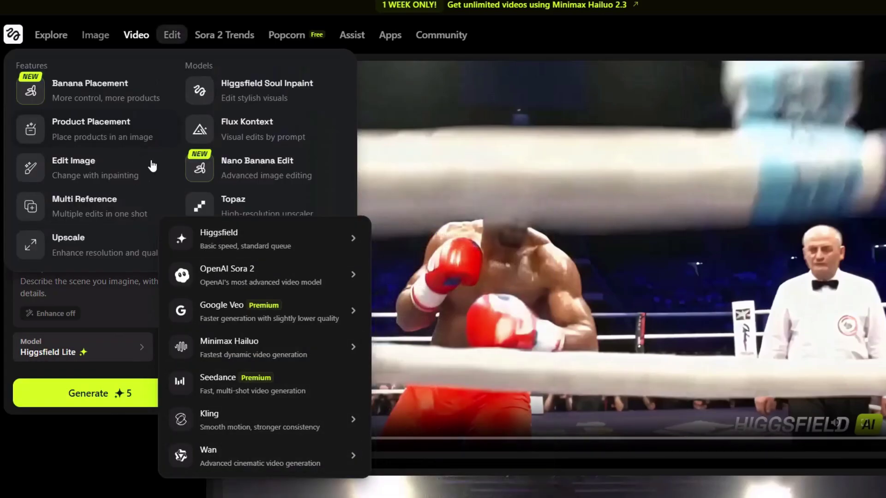
pyautogui.click(76, 352)
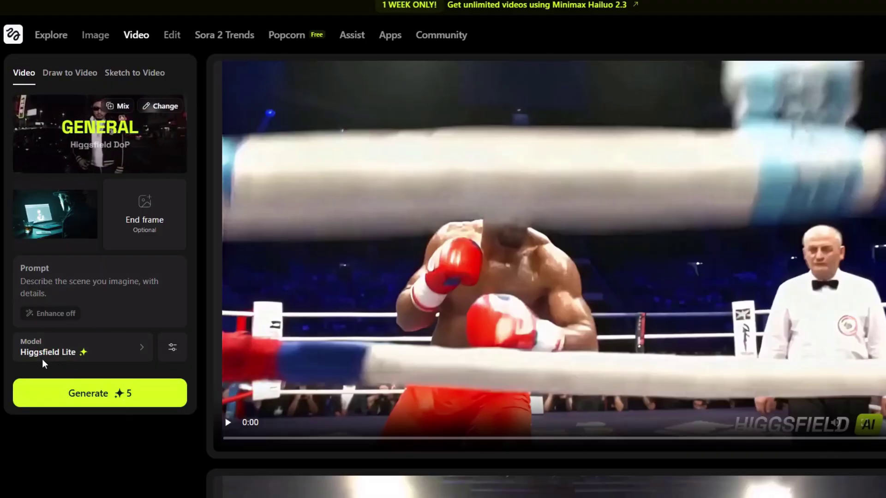
# Generate the laptop scene video with the Higgsfield Lite model and check the estimated wait
pyautogui.click(76, 390)
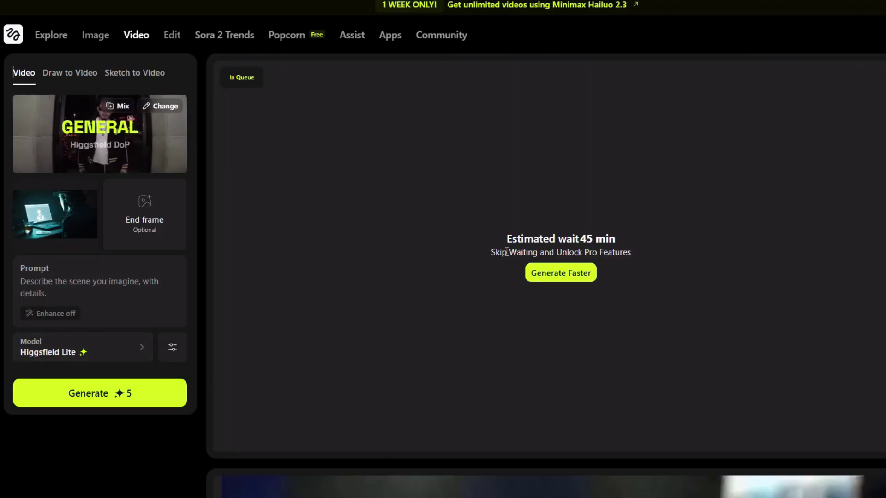
pyautogui.moveTo(507, 252); pyautogui.dragTo(589, 239)
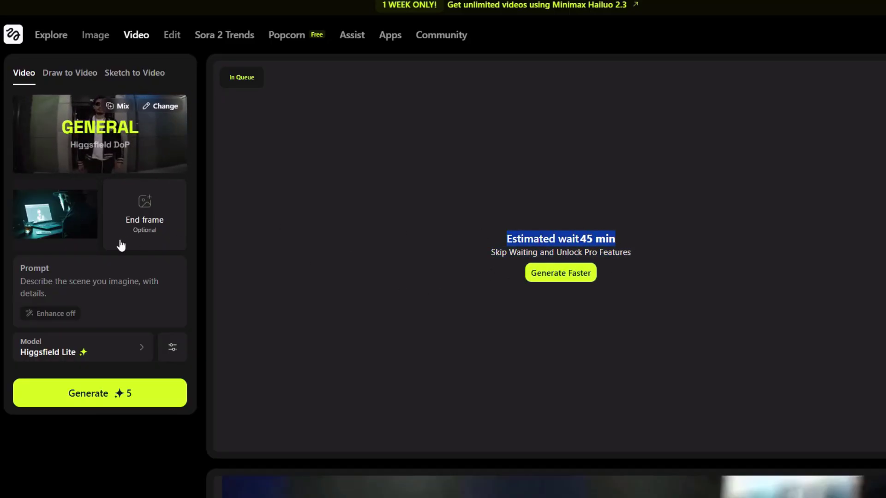
pyautogui.click(503, 252)
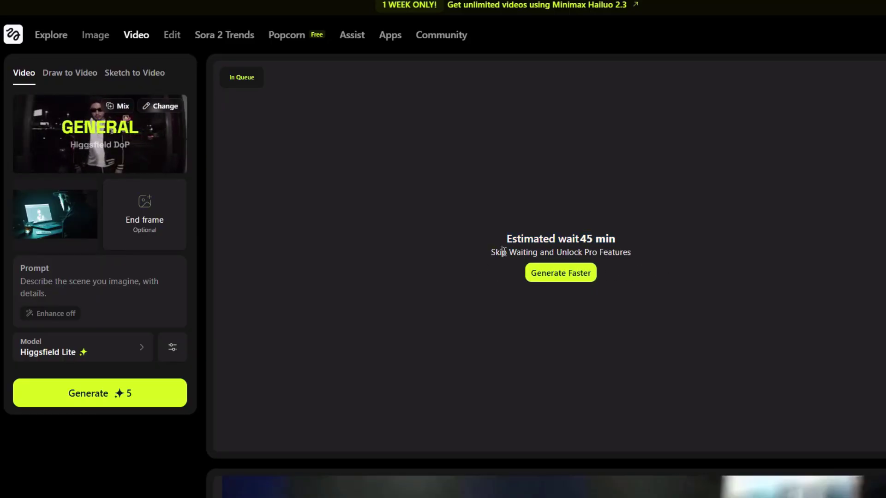